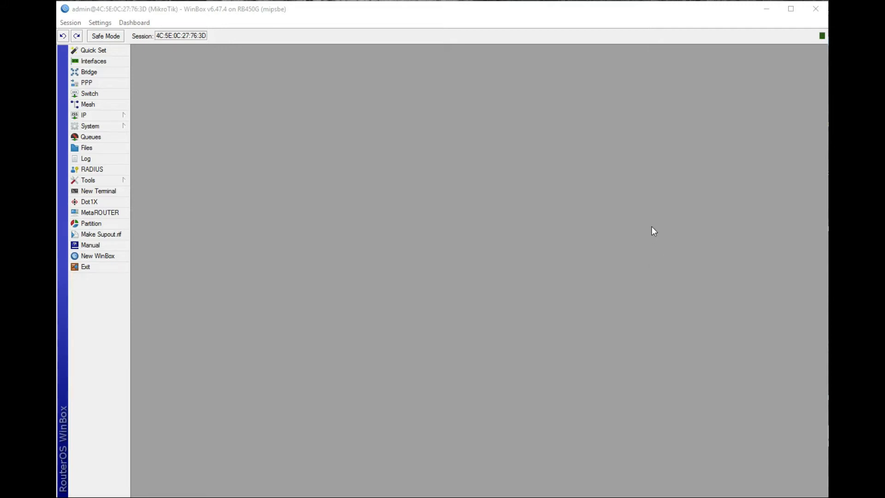
Step: Add a new PPPoE server named pppoe running on interface LAN5
{"action": "left_click", "coordinate": [89, 85]}
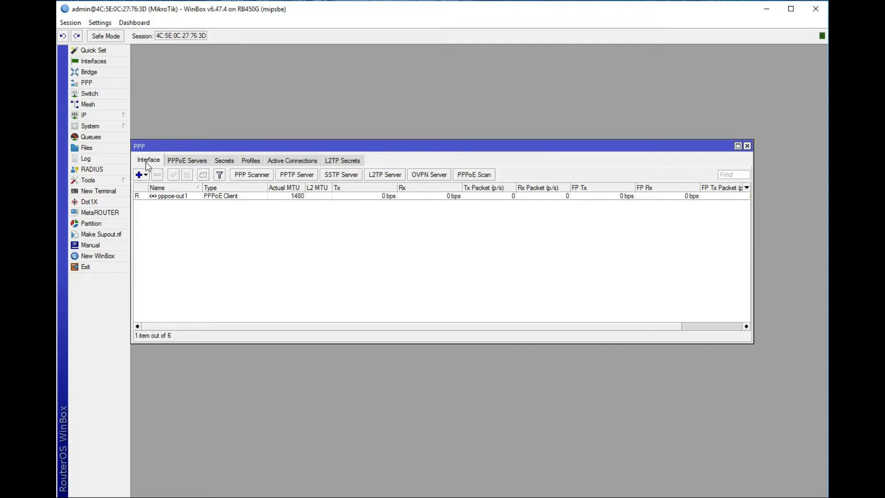
{"action": "left_click", "coordinate": [196, 161]}
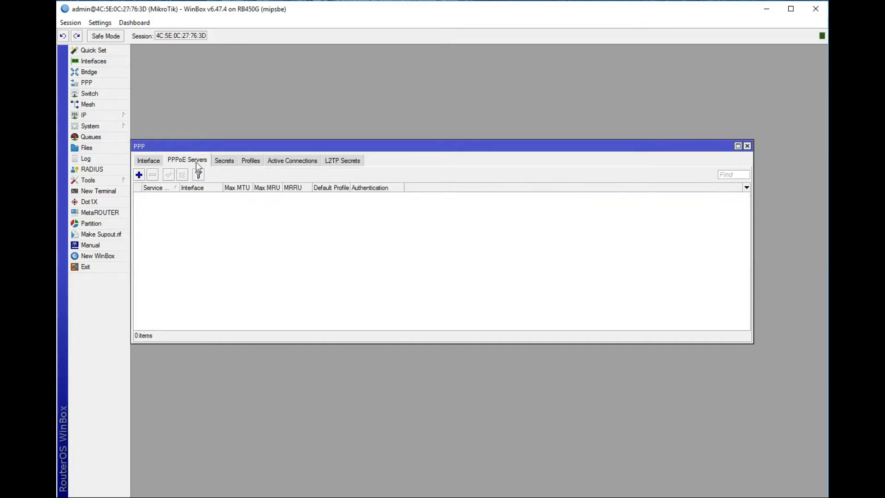
{"action": "left_click", "coordinate": [139, 175]}
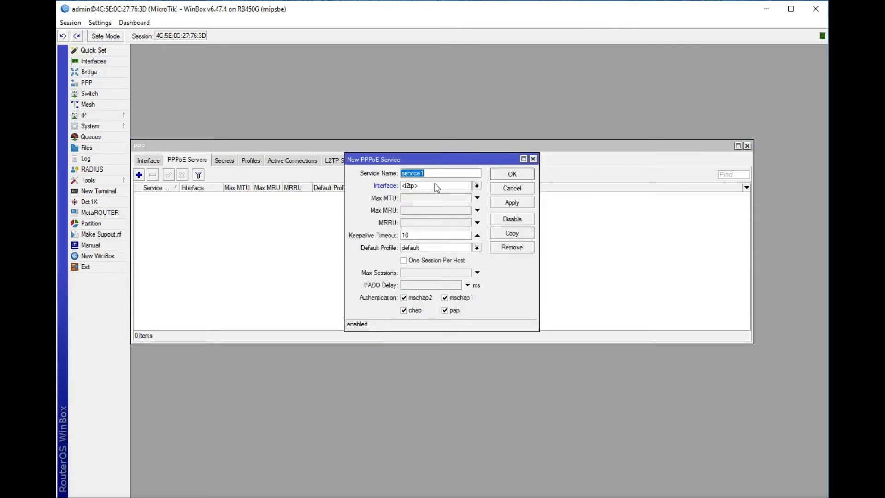
{"action": "type", "text": "pppoe"}
{"action": "left_click", "coordinate": [430, 187]}
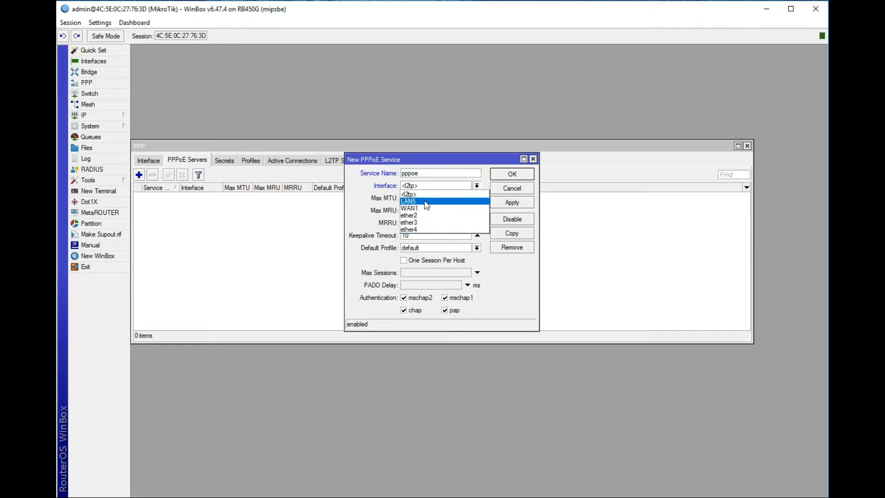
{"action": "left_click", "coordinate": [426, 202]}
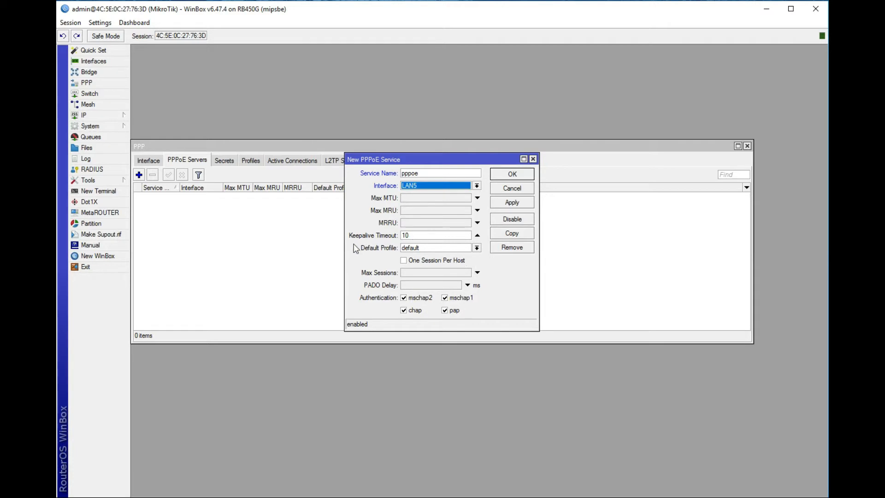
Step: Enable One Session Per Host, disable mschap1 and mschap2, and save the server
{"action": "left_click", "coordinate": [417, 236]}
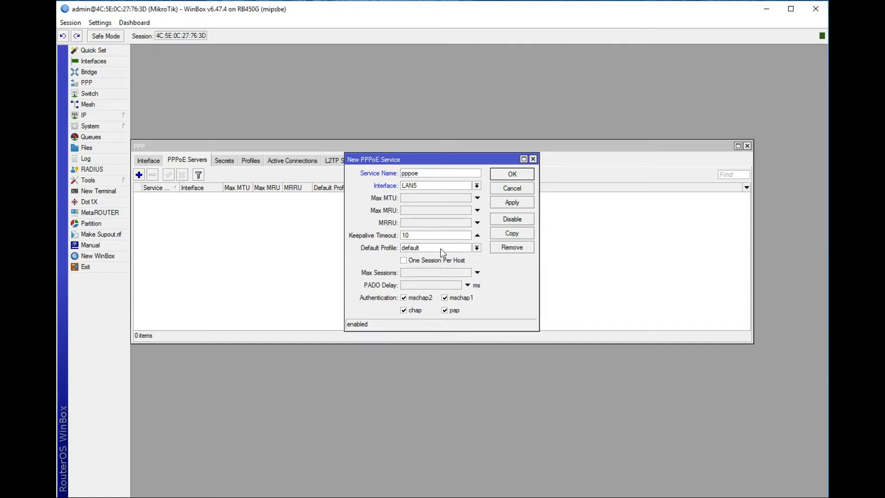
{"action": "left_click", "coordinate": [404, 262]}
{"action": "left_click", "coordinate": [404, 298]}
{"action": "left_click", "coordinate": [445, 298]}
{"action": "left_click", "coordinate": [523, 205]}
{"action": "left_click", "coordinate": [515, 177]}
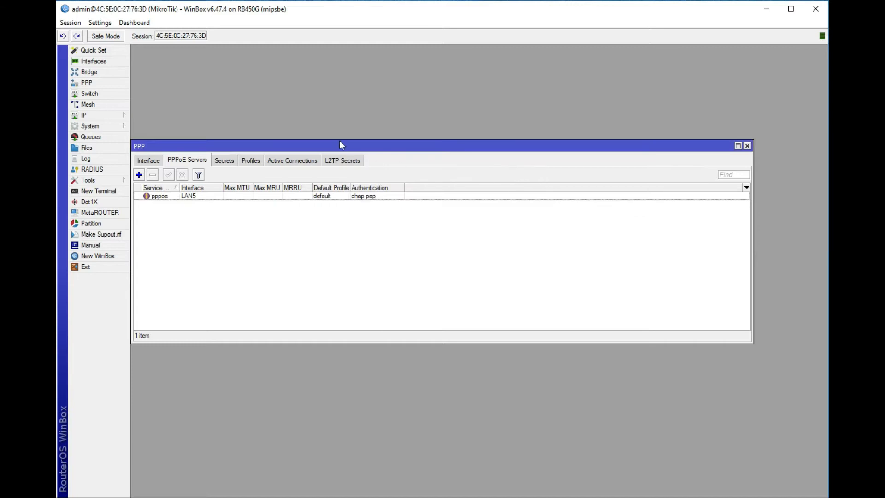
Step: Start a new PPP profile named 2MB with an editable local address
{"action": "left_click", "coordinate": [247, 161]}
{"action": "left_click", "coordinate": [142, 179]}
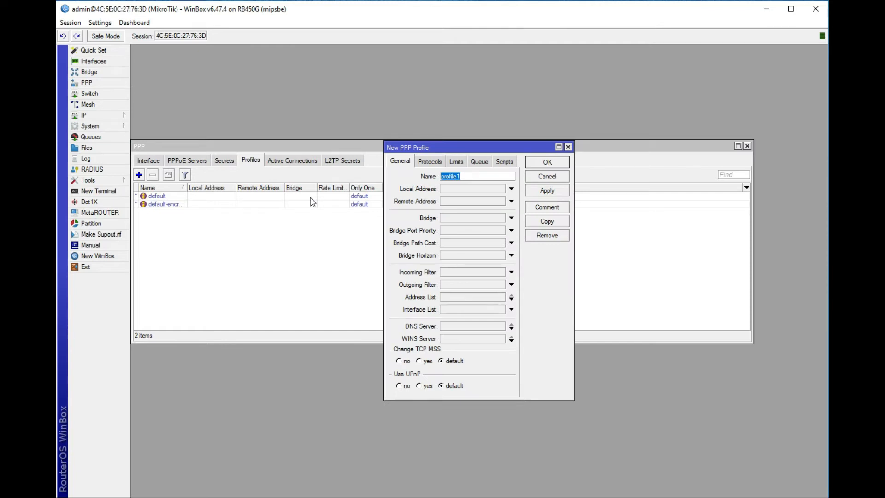
{"action": "type", "text": "2MB"}
{"action": "left_click", "coordinate": [511, 189]}
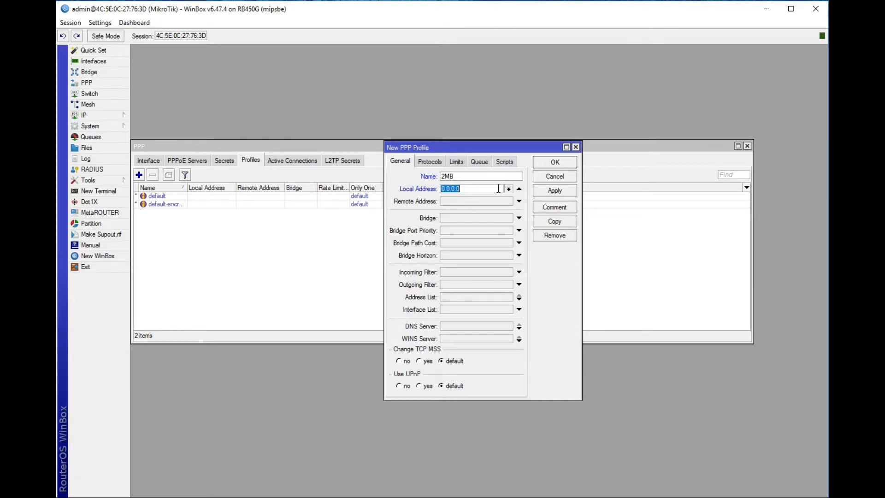
Step: Look up LAN5's address 192.168.128.5/24 in IP Addresses, then return to the profile
{"action": "left_click", "coordinate": [98, 116]}
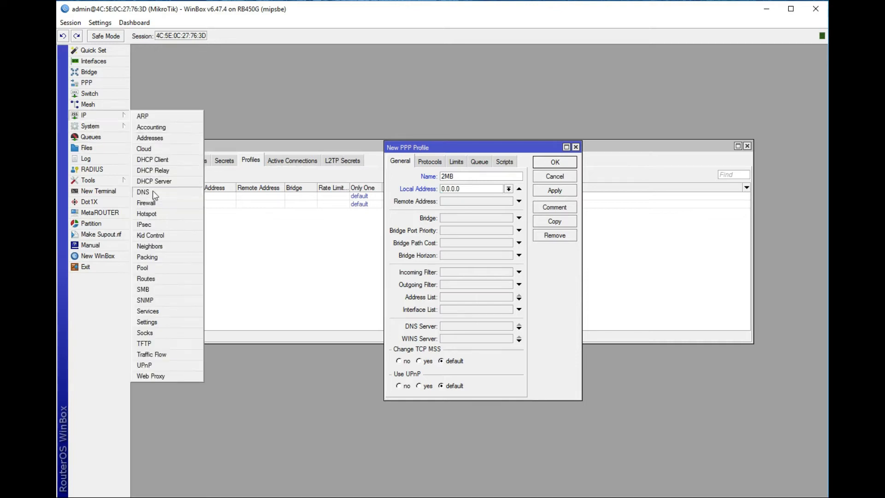
{"action": "left_click", "coordinate": [159, 138]}
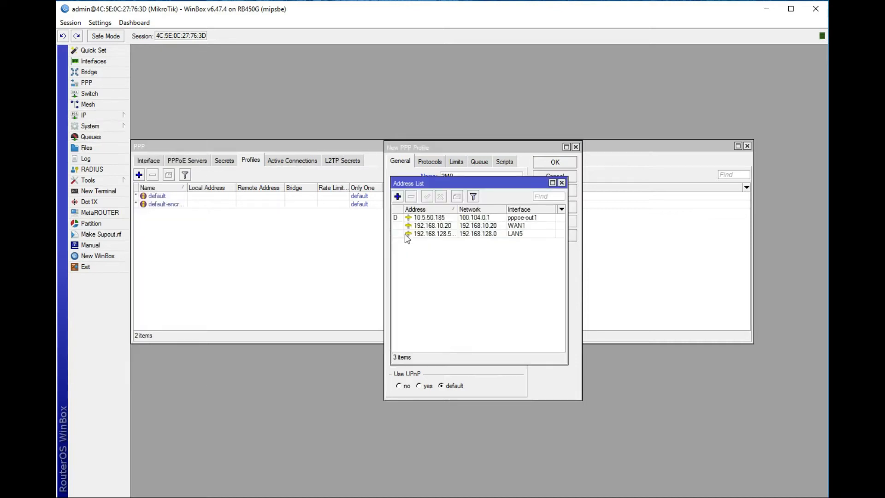
{"action": "double_click", "coordinate": [446, 235]}
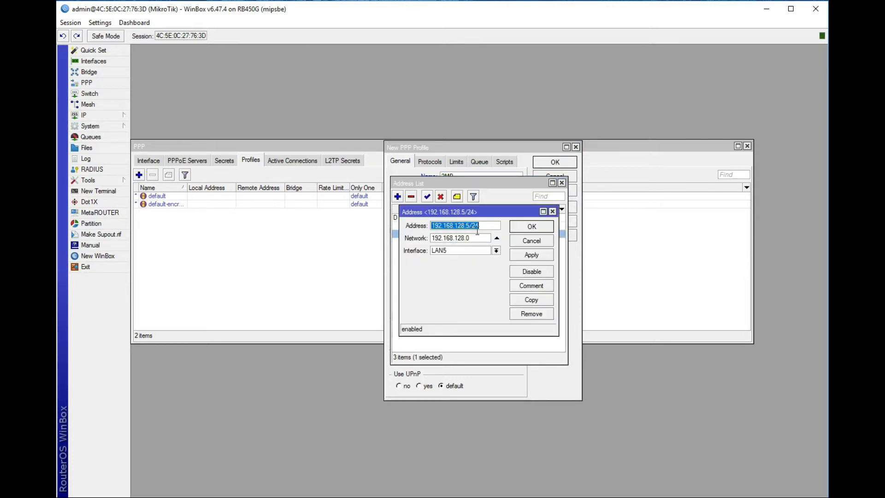
{"action": "left_click", "coordinate": [540, 237]}
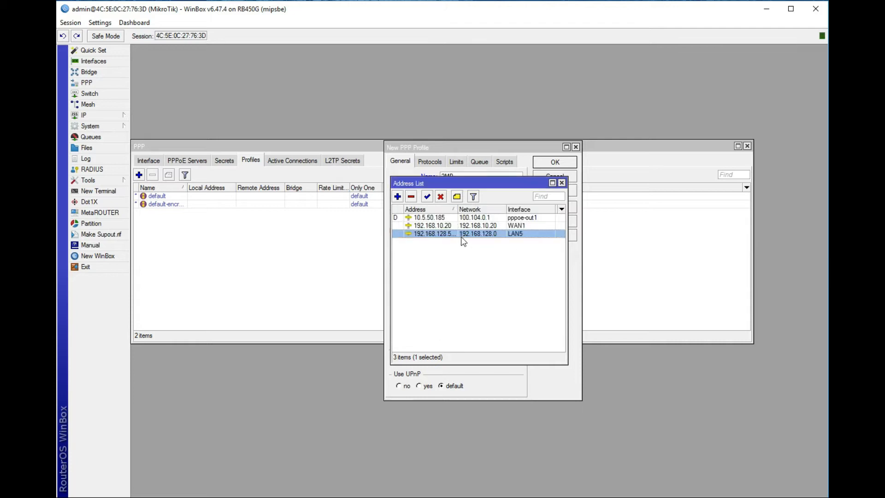
{"action": "left_click", "coordinate": [562, 183]}
{"action": "key", "text": "Tab"}
Step: Set the 2MB profile's local address 192.168.128.5 and remote pool hs-pool-5
{"action": "type", "text": "192"}
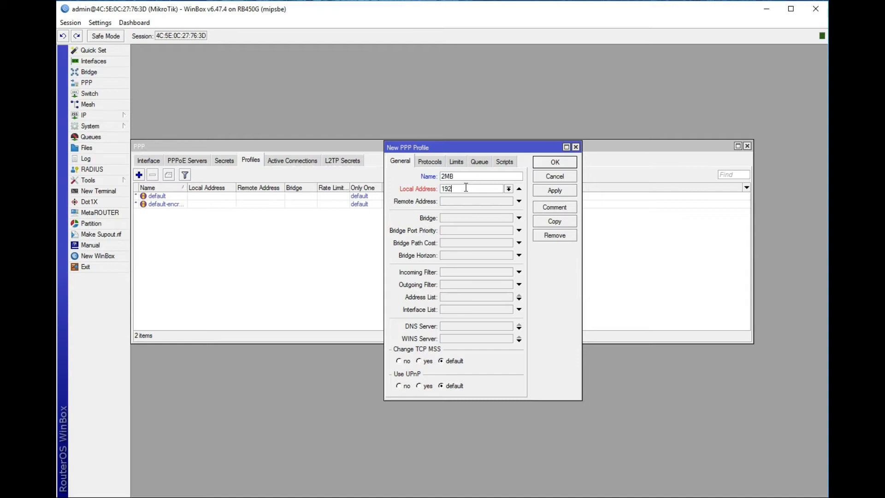
{"action": "type", "text": ".168.128.5"}
{"action": "left_click", "coordinate": [519, 201]}
{"action": "left_click", "coordinate": [509, 201]}
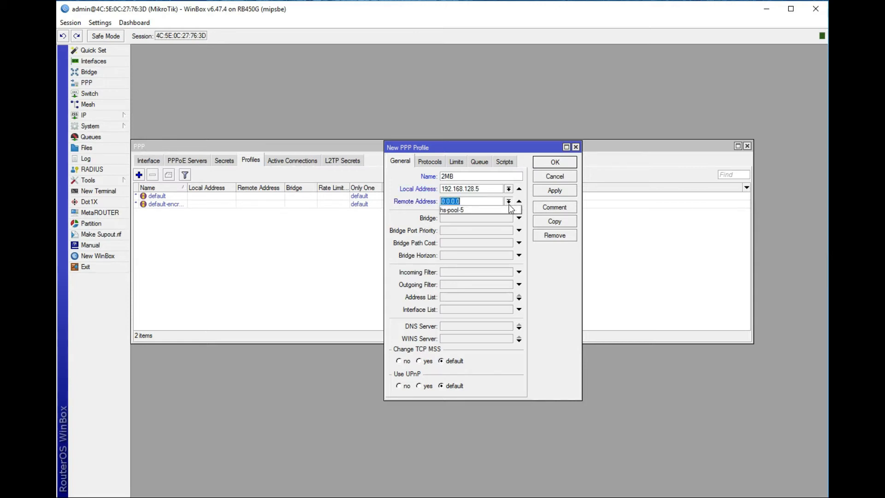
{"action": "left_click", "coordinate": [458, 212]}
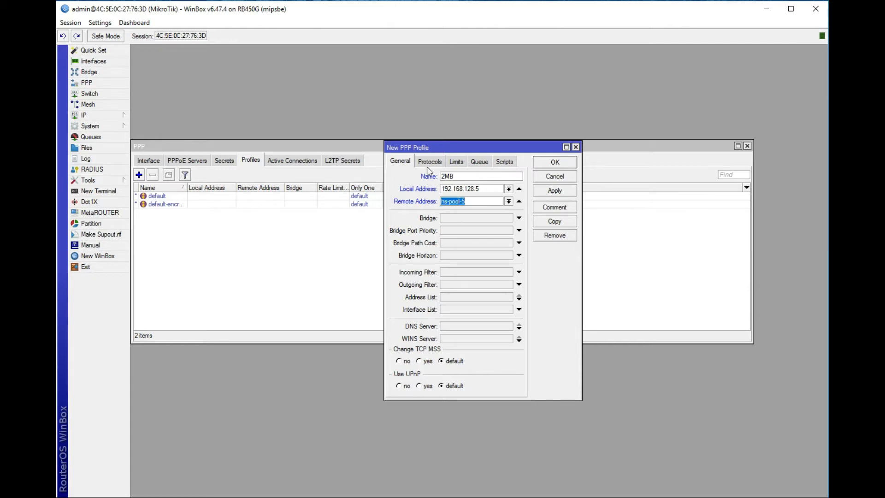
Step: Give the 2MB profile a 2M/2M rate limit with Only One yes, and save it
{"action": "left_click", "coordinate": [456, 161]}
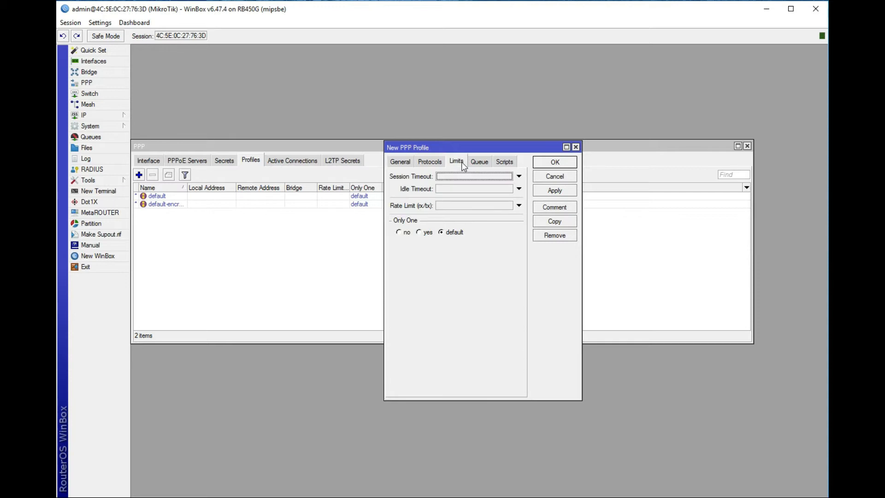
{"action": "left_click", "coordinate": [448, 206]}
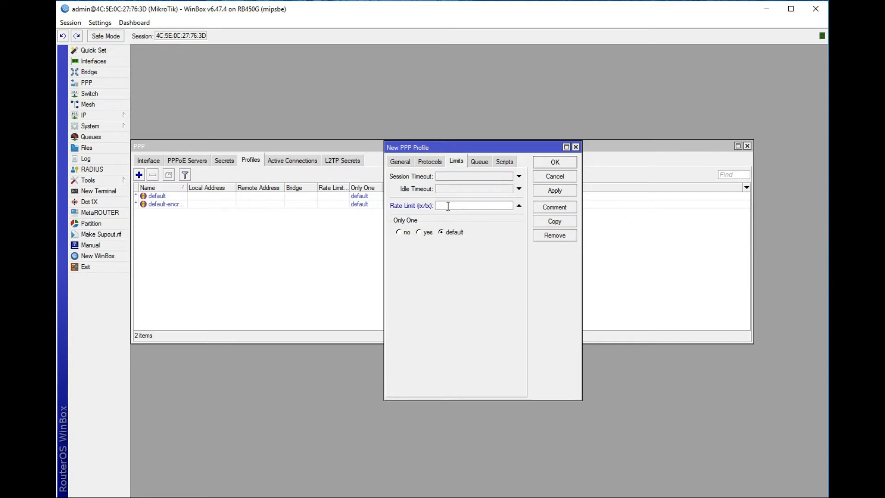
{"action": "type", "text": "2M/2M"}
{"action": "left_click", "coordinate": [419, 233]}
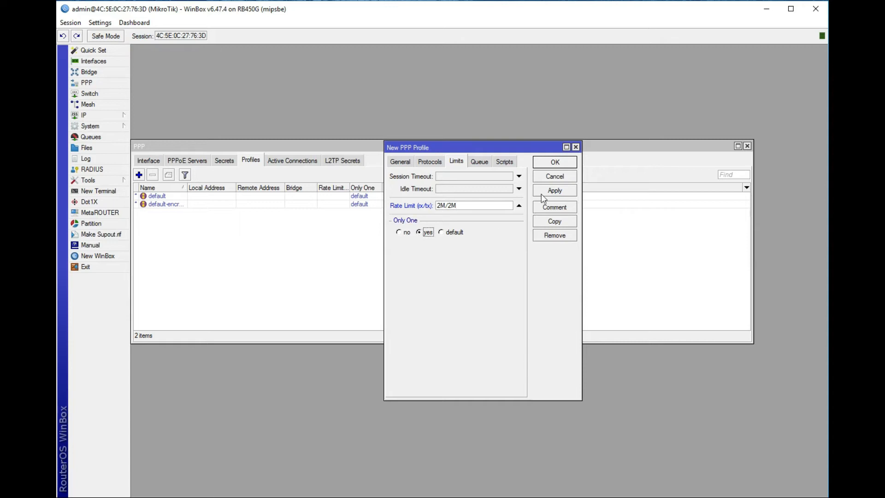
{"action": "left_click", "coordinate": [568, 191]}
{"action": "left_click", "coordinate": [554, 164]}
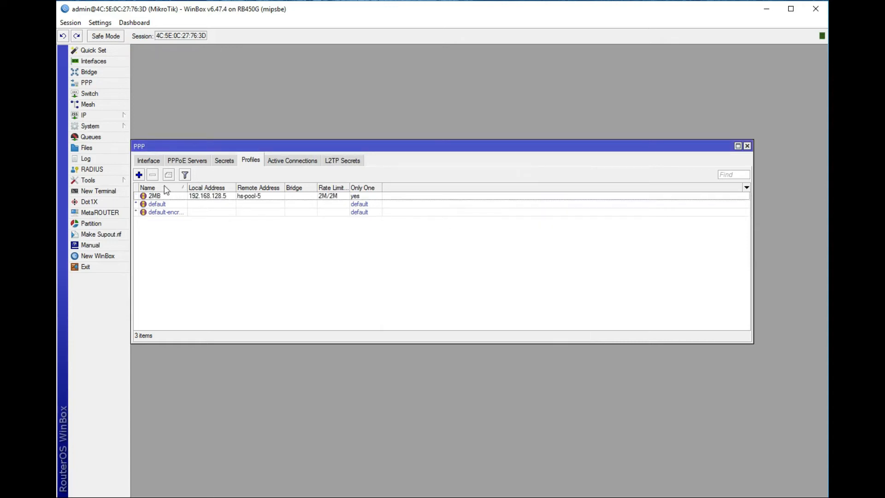
Step: Add another PPP profile and name it 4MB
{"action": "left_click", "coordinate": [139, 175]}
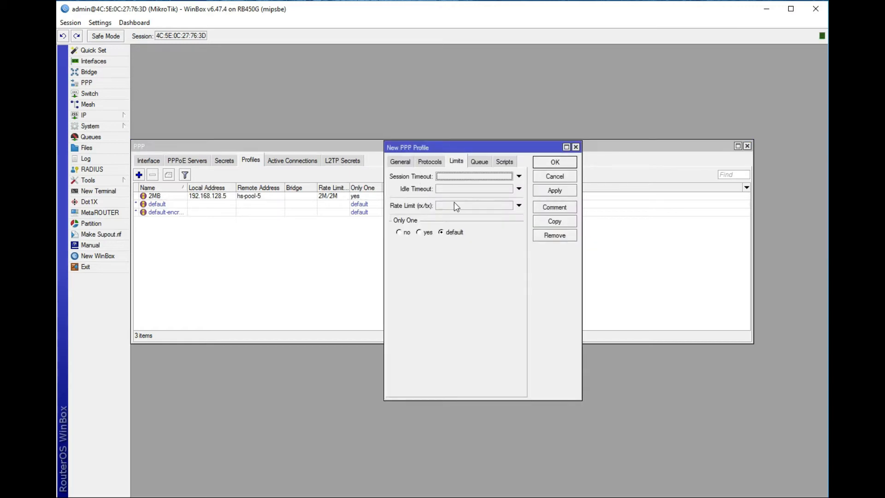
{"action": "left_click", "coordinate": [399, 162]}
{"action": "left_click", "coordinate": [459, 176]}
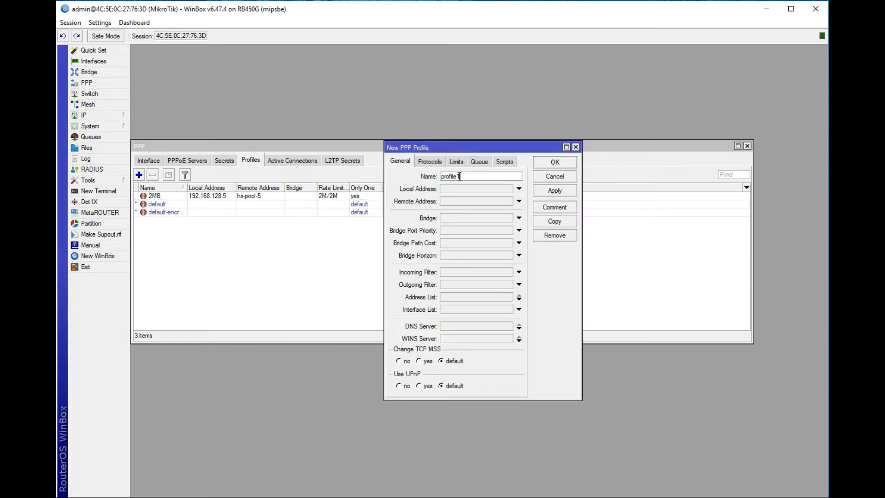
{"action": "double_click", "coordinate": [459, 176]}
{"action": "type", "text": "4MB"}
Step: Set the 4MB profile's local address 192.168.128.5 and remote pool hs-pool-5
{"action": "left_click", "coordinate": [457, 190]}
{"action": "type", "text": "19"}
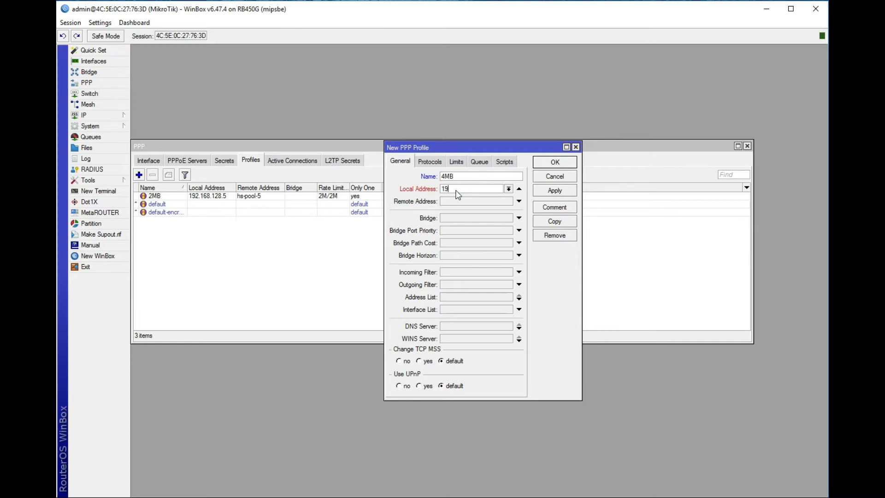
{"action": "type", "text": "2.168.128.5"}
{"action": "left_click", "coordinate": [519, 200]}
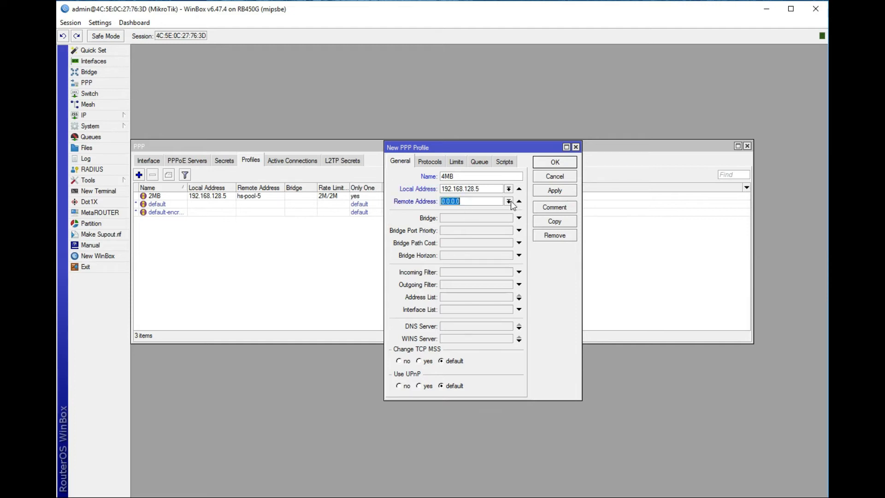
{"action": "left_click", "coordinate": [508, 201]}
{"action": "left_click", "coordinate": [462, 210]}
Step: Give the 4MB profile a 4M/4M rate limit with Only One yes, and save it
{"action": "left_click", "coordinate": [457, 161]}
{"action": "left_click", "coordinate": [456, 206]}
{"action": "type", "text": "4"}
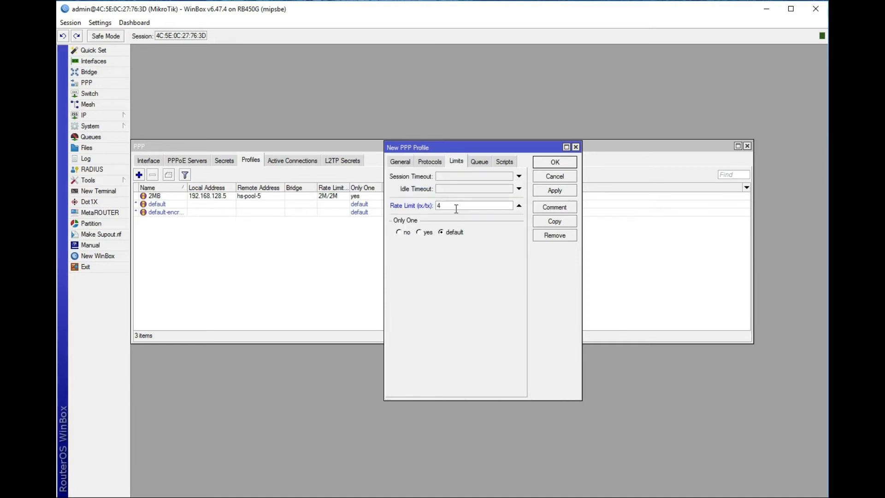
{"action": "type", "text": "M/4M"}
{"action": "left_click", "coordinate": [419, 233]}
{"action": "left_click", "coordinate": [570, 190]}
{"action": "left_click", "coordinate": [556, 163]}
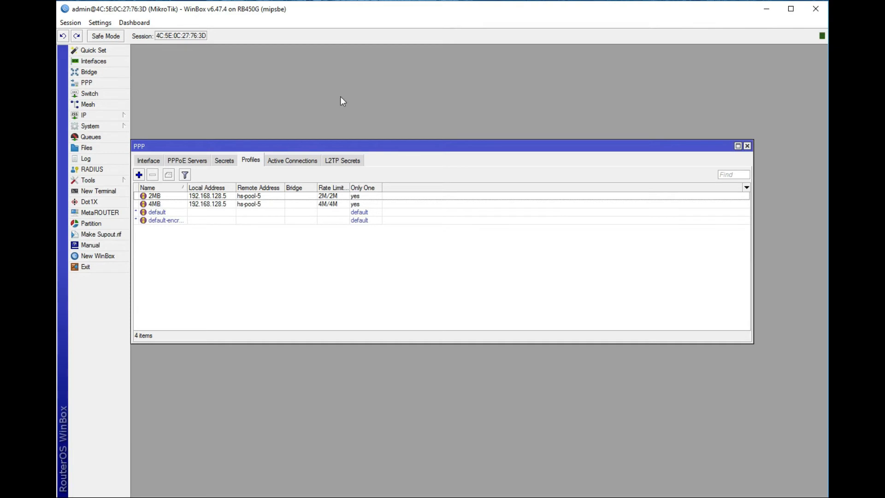
Step: Add a new PPP secret and enter the user's name and password
{"action": "left_click", "coordinate": [232, 162]}
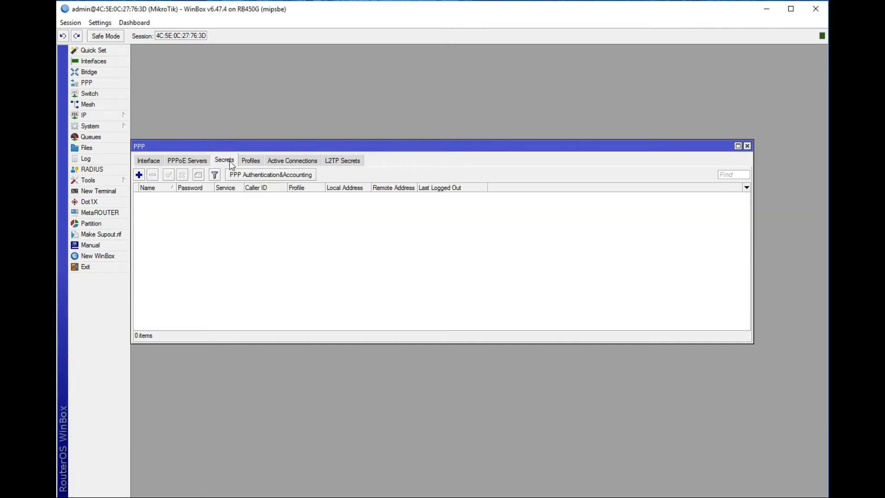
{"action": "left_click", "coordinate": [138, 175]}
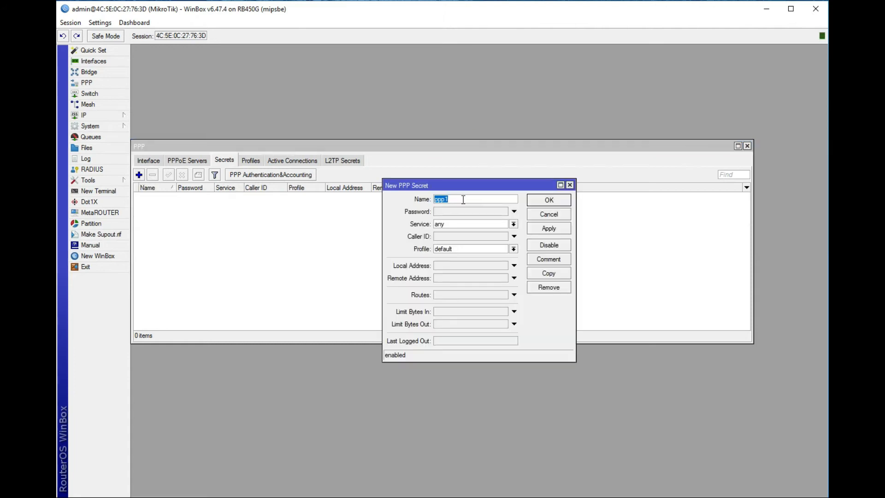
{"action": "type", "text": "umar"}
{"action": "left_click", "coordinate": [441, 212]}
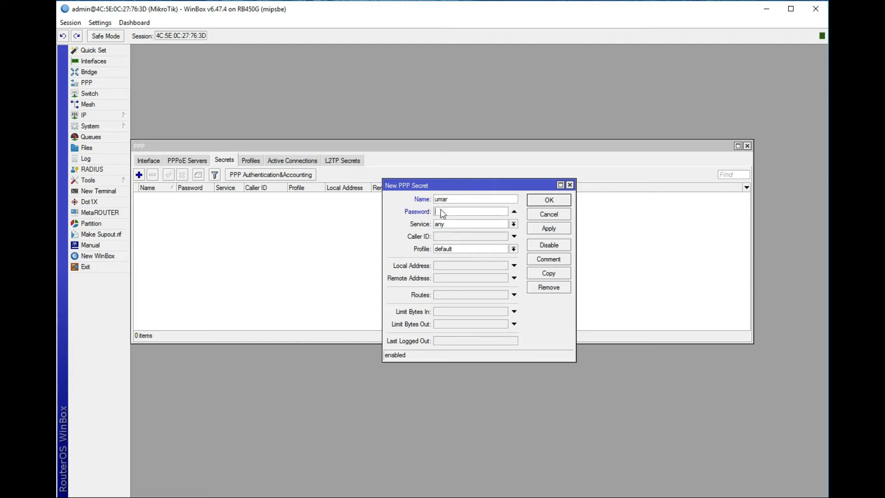
{"action": "type", "text": "1234"}
{"action": "right_click", "coordinate": [213, 37]}
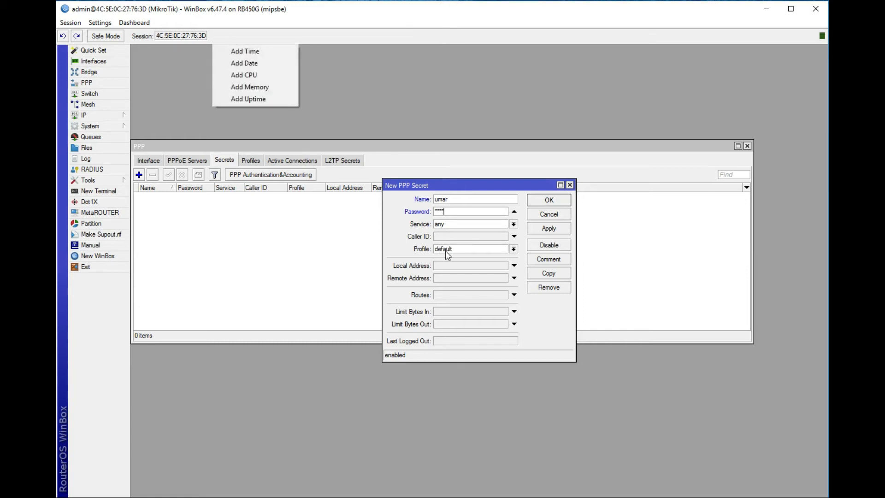
Step: Restrict the secret to the pppoe service with the 2MB profile and save it
{"action": "left_click", "coordinate": [455, 226]}
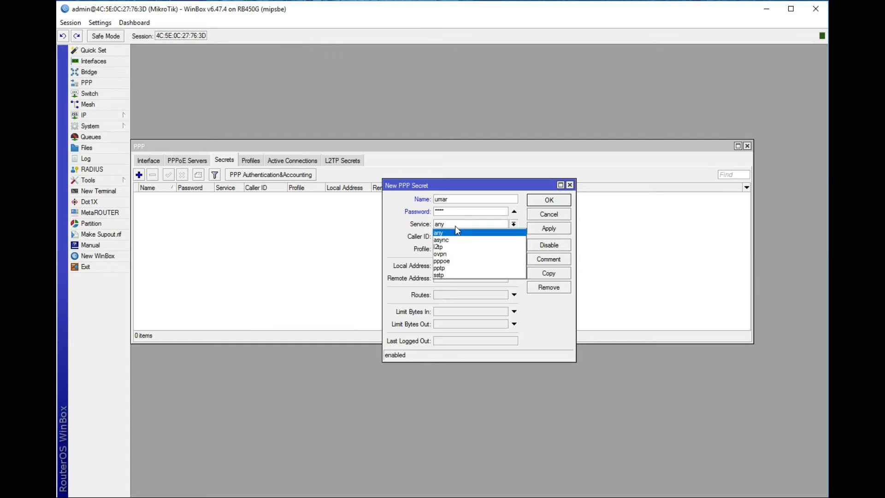
{"action": "left_click", "coordinate": [445, 262]}
{"action": "left_click", "coordinate": [455, 249]}
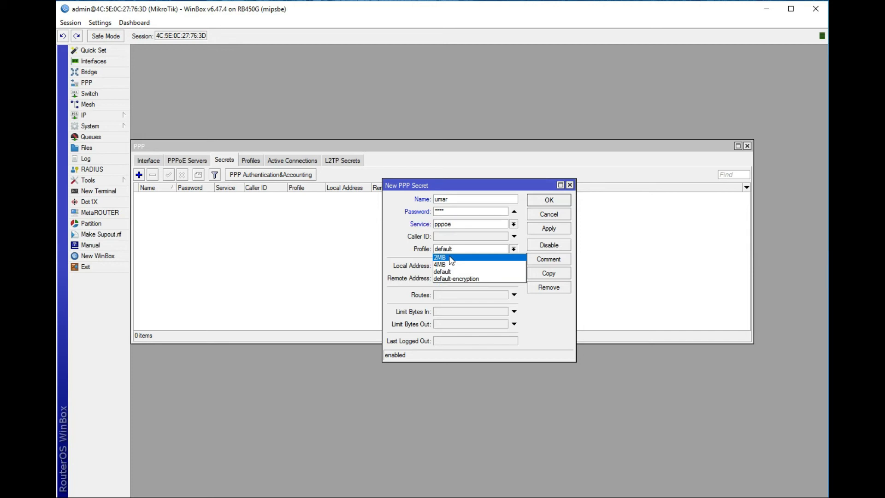
{"action": "left_click", "coordinate": [451, 259]}
{"action": "left_click", "coordinate": [548, 228]}
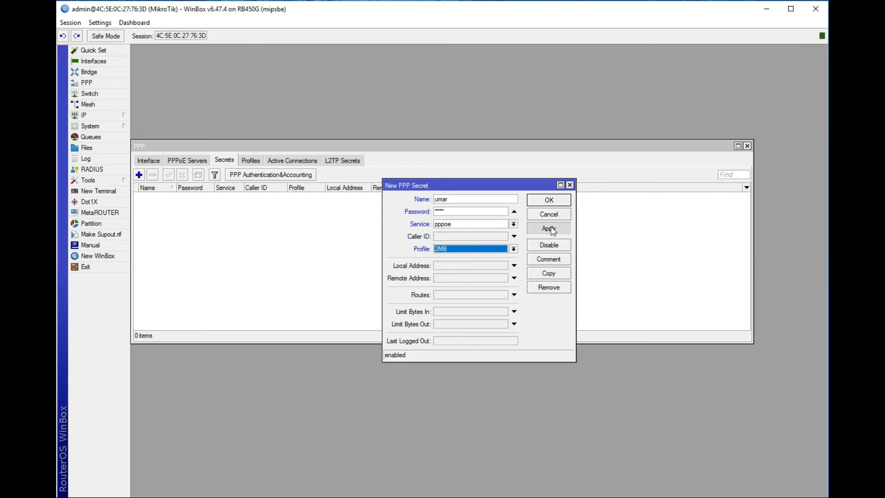
{"action": "left_click", "coordinate": [549, 200]}
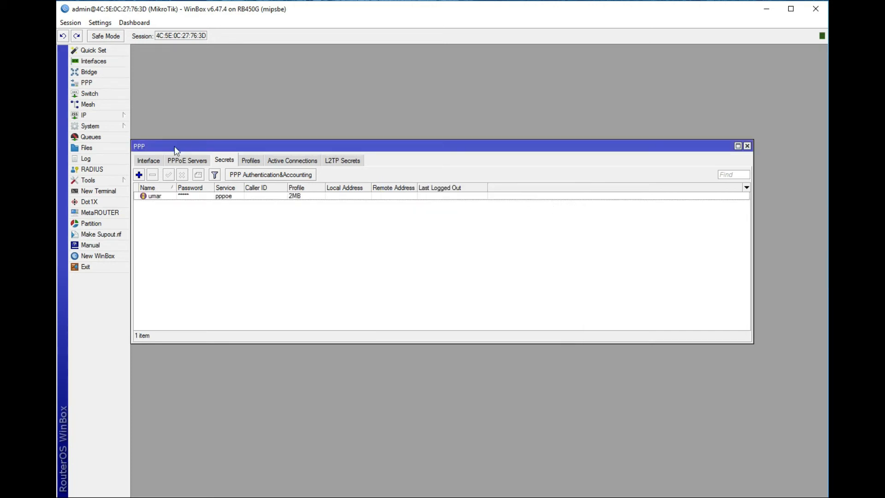
{"action": "left_click", "coordinate": [148, 161]}
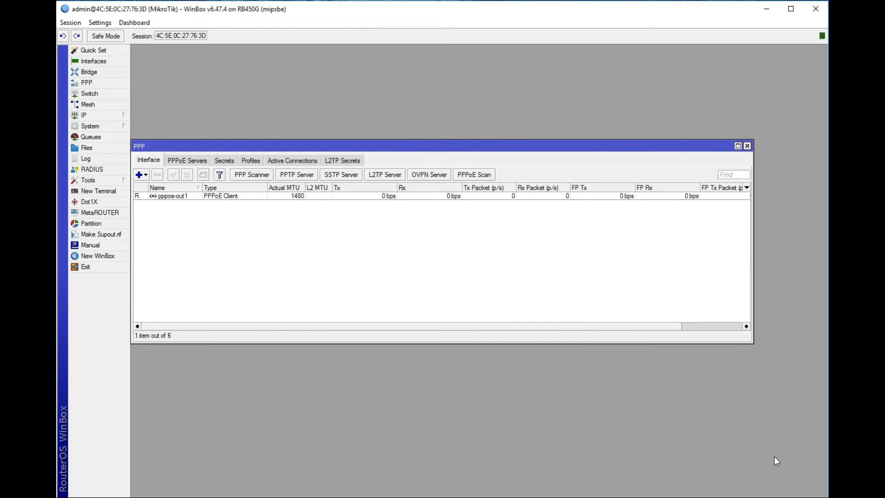
Step: Try dialing the existing Broadband Connection, cancel it, and launch the new-connection wizard
{"action": "left_click", "coordinate": [754, 497]}
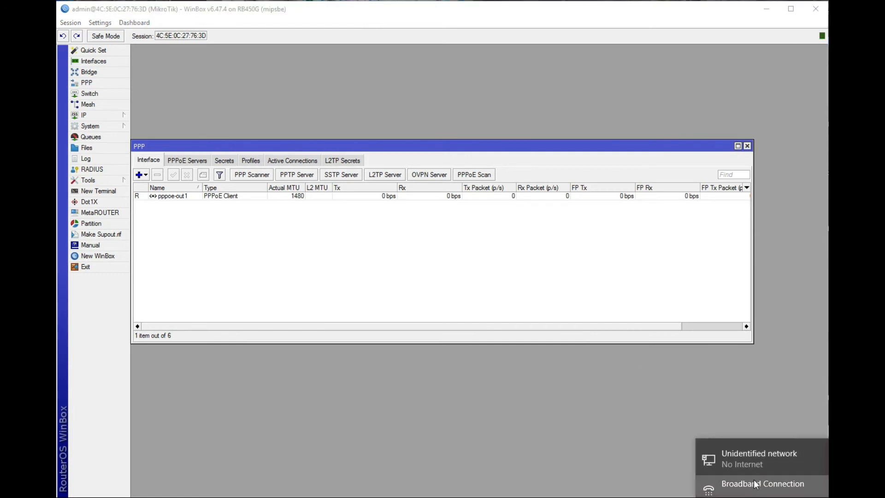
{"action": "left_click", "coordinate": [755, 491]}
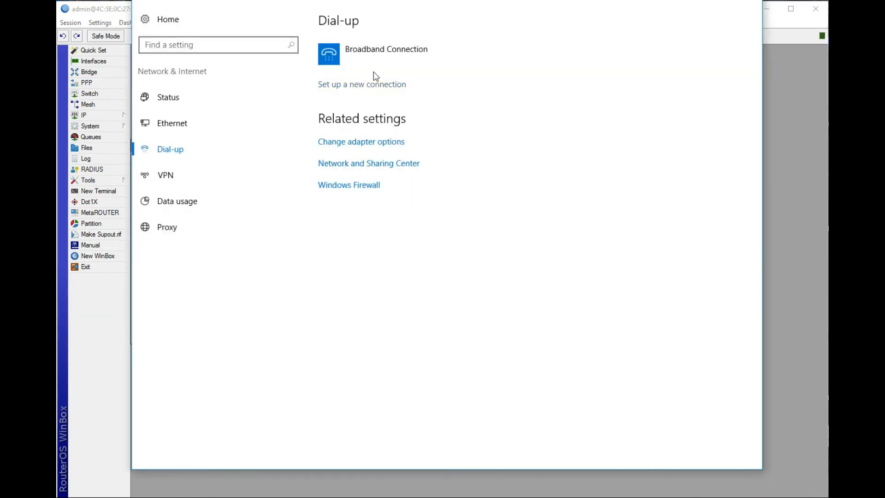
{"action": "left_click", "coordinate": [372, 57]}
{"action": "left_click", "coordinate": [386, 91]}
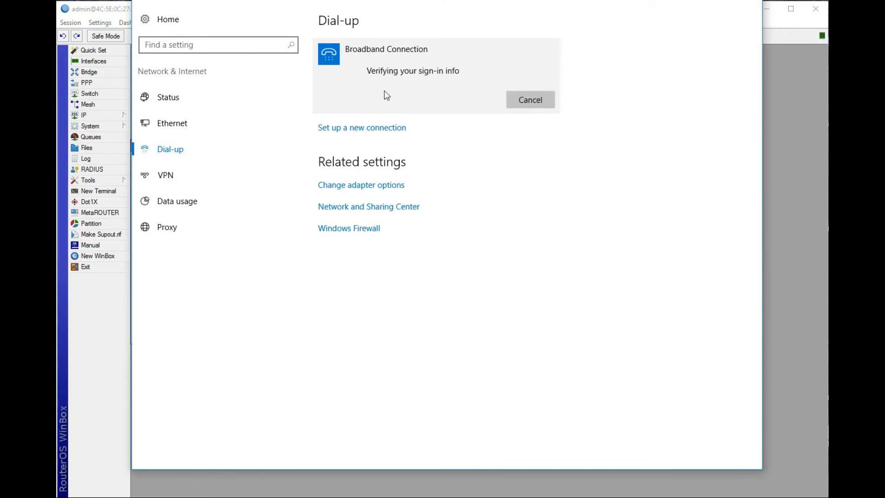
{"action": "left_click", "coordinate": [508, 100]}
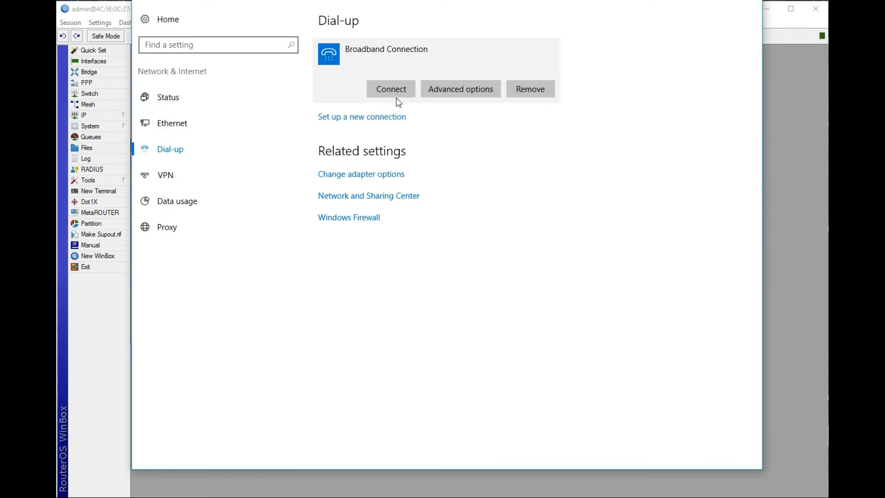
{"action": "left_click", "coordinate": [370, 115]}
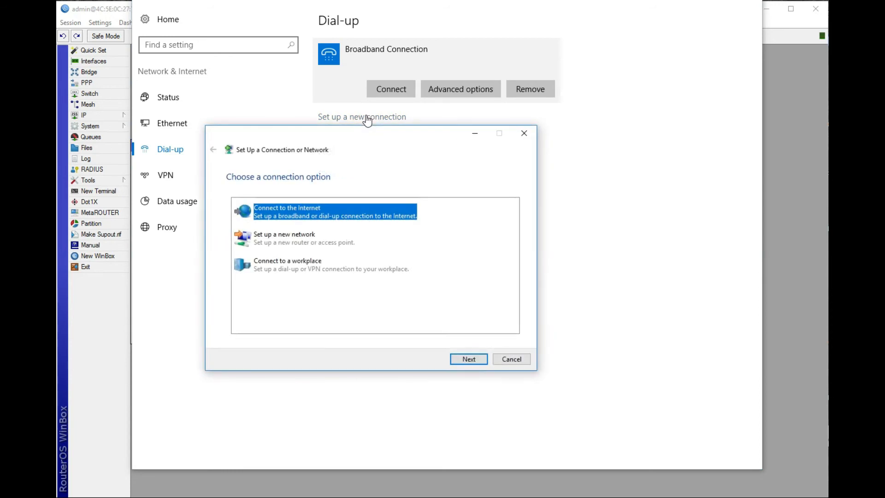
Step: Create a new Broadband (PPPoE) connection with the user's credentials and connect it
{"action": "left_click", "coordinate": [473, 364]}
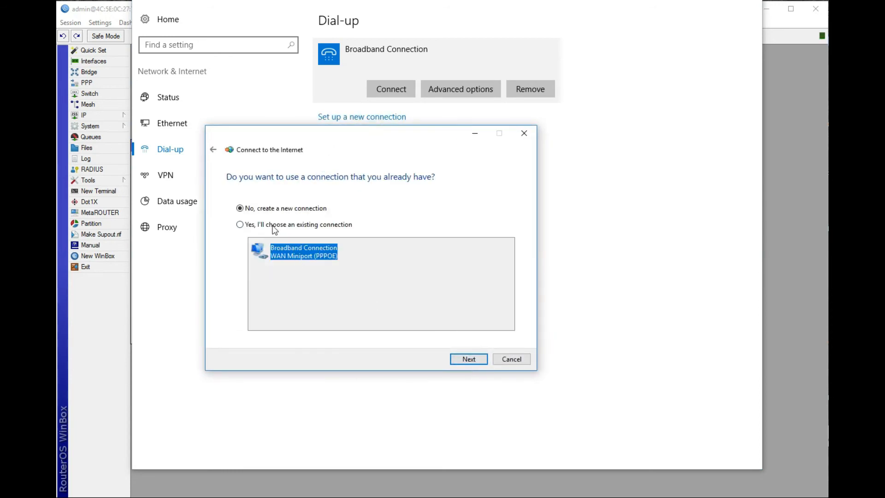
{"action": "left_click", "coordinate": [468, 359]}
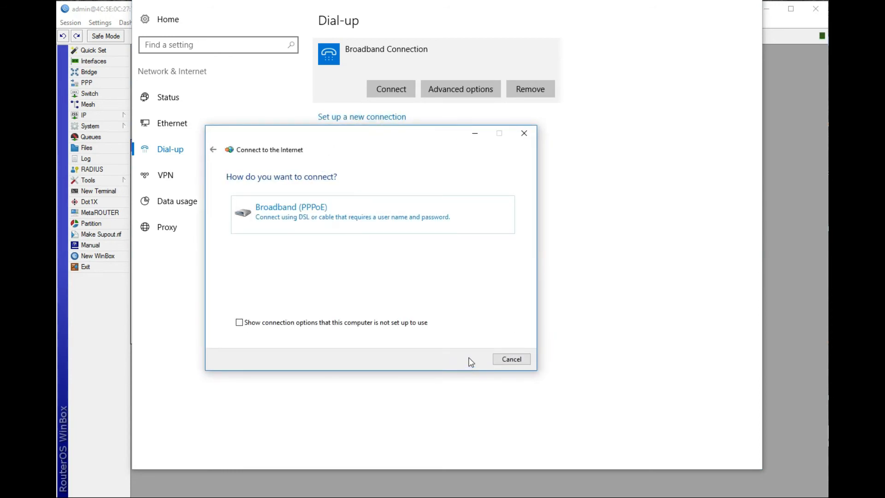
{"action": "left_click", "coordinate": [290, 214]}
{"action": "type", "text": "umar"}
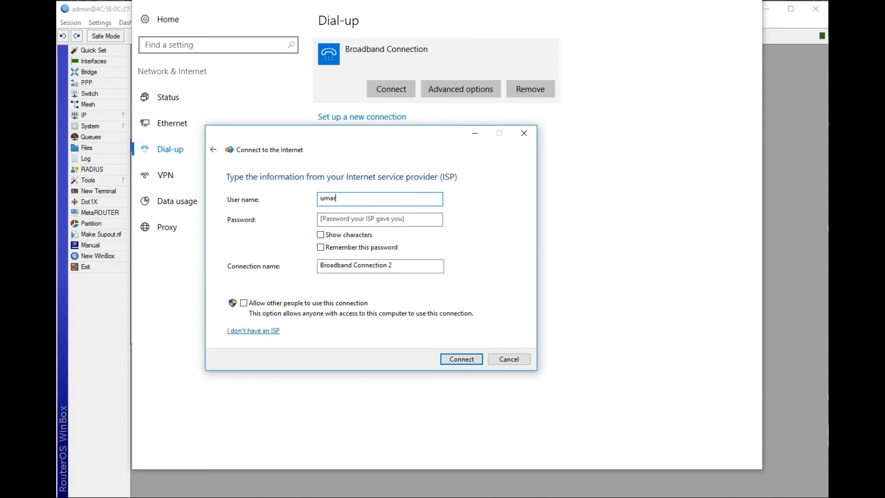
{"action": "type", "text": "1"}
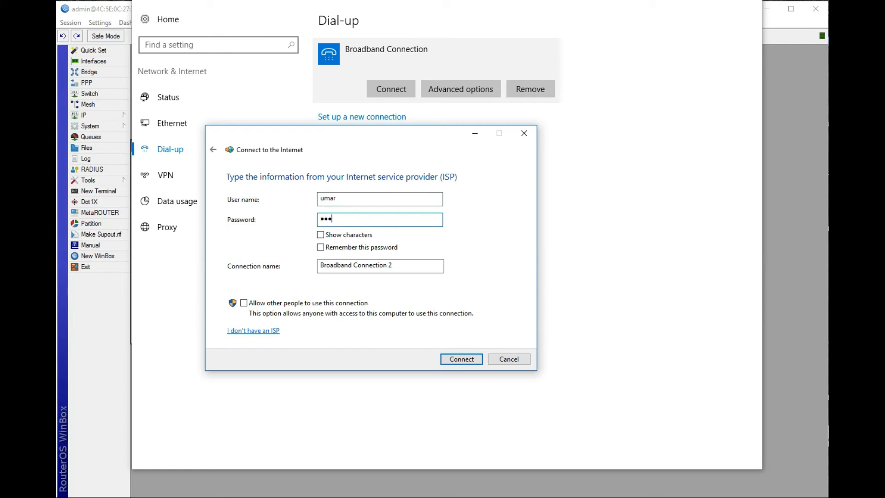
{"action": "left_click", "coordinate": [461, 359]}
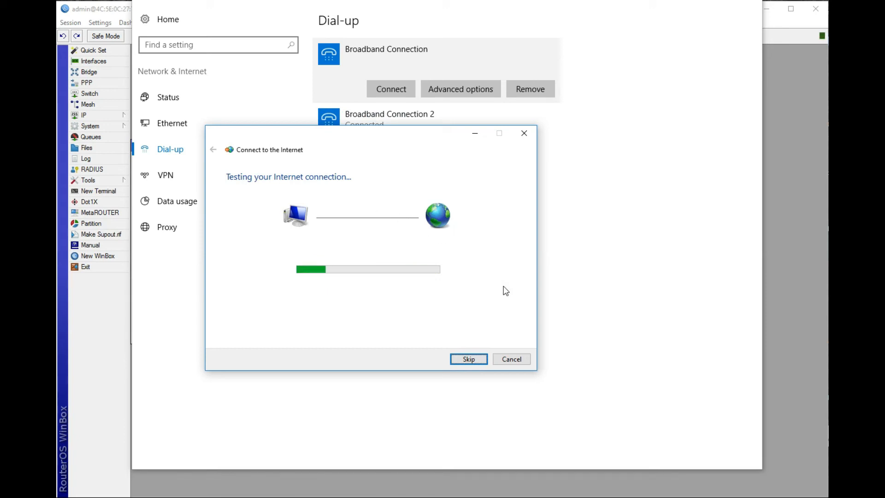
{"action": "left_click", "coordinate": [789, 204]}
Step: Close the wizard and check the user's PPPoE Server Binding status and uptime
{"action": "left_click", "coordinate": [528, 360]}
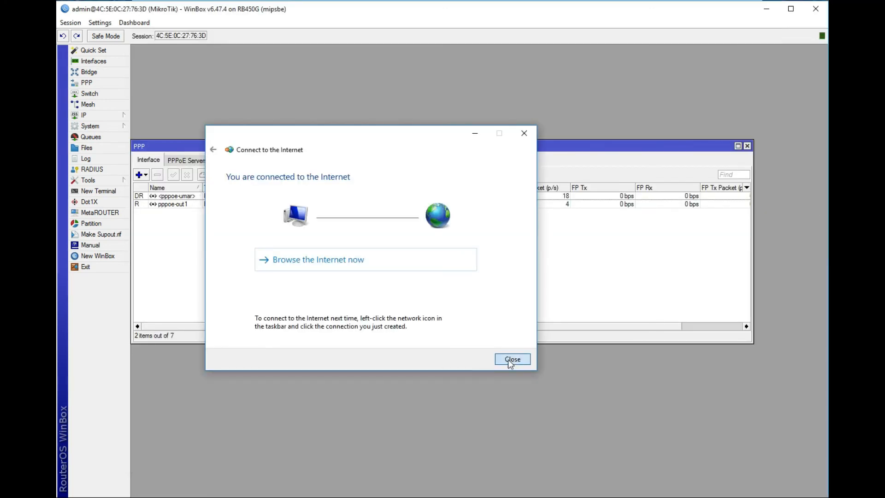
{"action": "double_click", "coordinate": [195, 197]}
{"action": "double_click", "coordinate": [195, 198]}
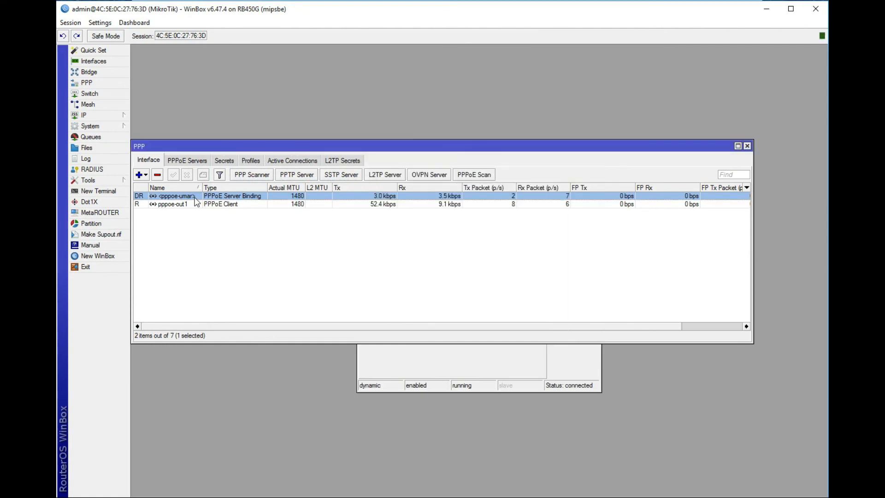
{"action": "left_click", "coordinate": [399, 171]}
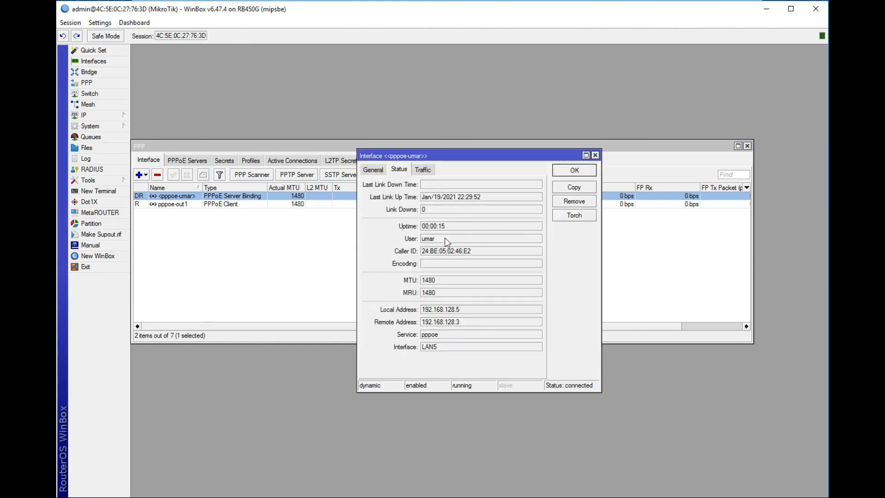
{"action": "left_click_drag", "start_coordinate": [450, 226], "coordinate": [432, 231]}
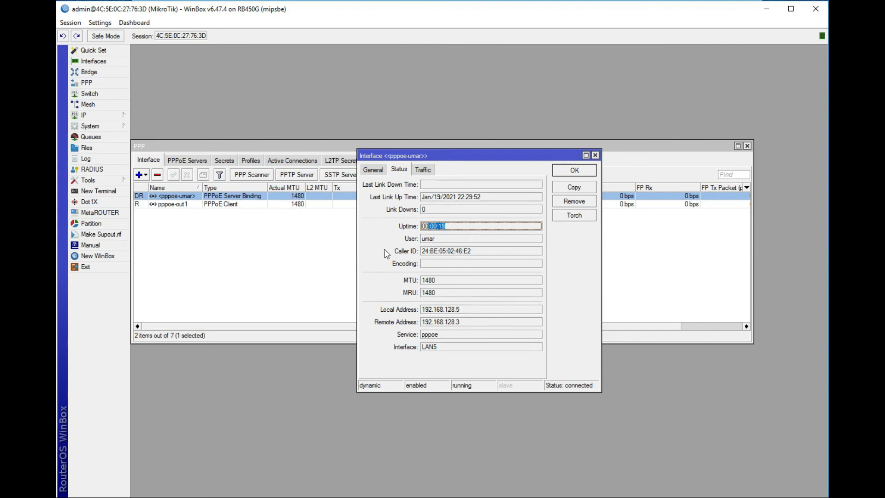
{"action": "left_click", "coordinate": [595, 156]}
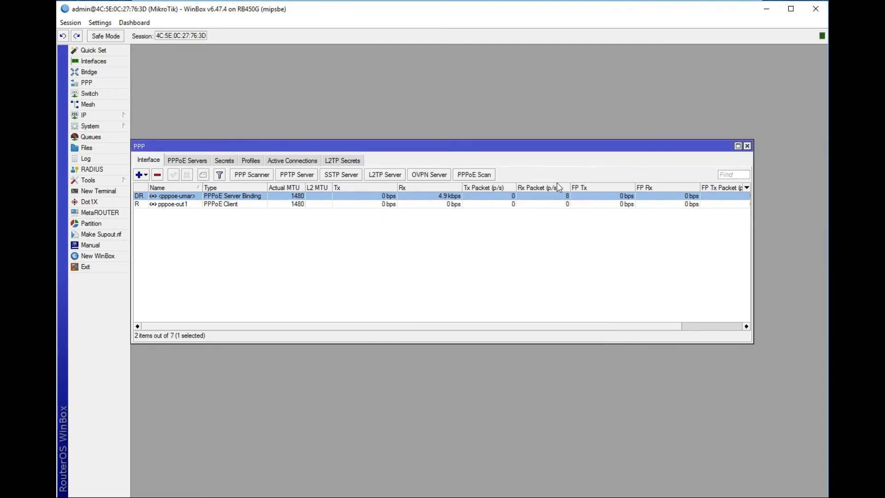
{"action": "left_click", "coordinate": [286, 496]}
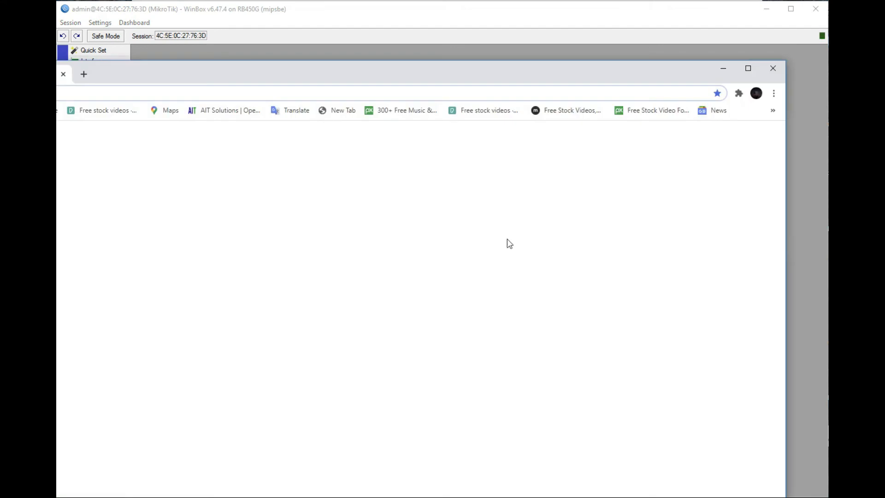
{"action": "left_click_drag", "start_coordinate": [451, 79], "coordinate": [567, 70]}
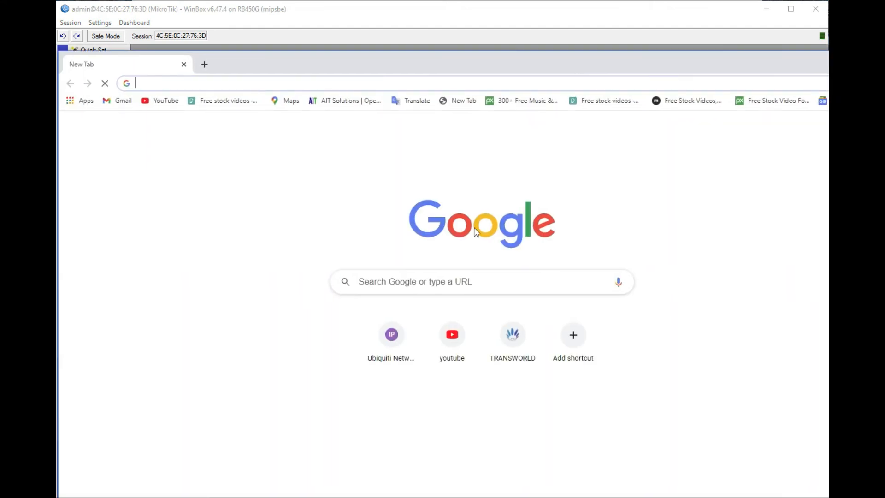
{"action": "type", "text": "goo"}
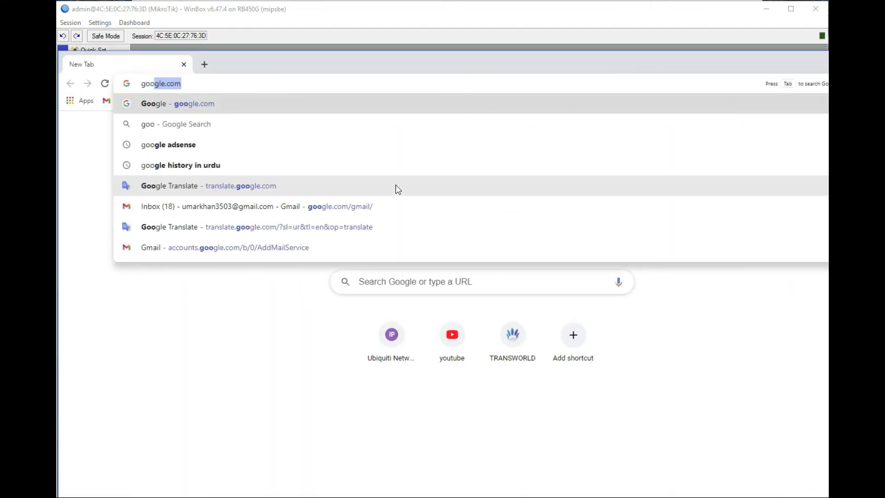
{"action": "key", "text": "Return"}
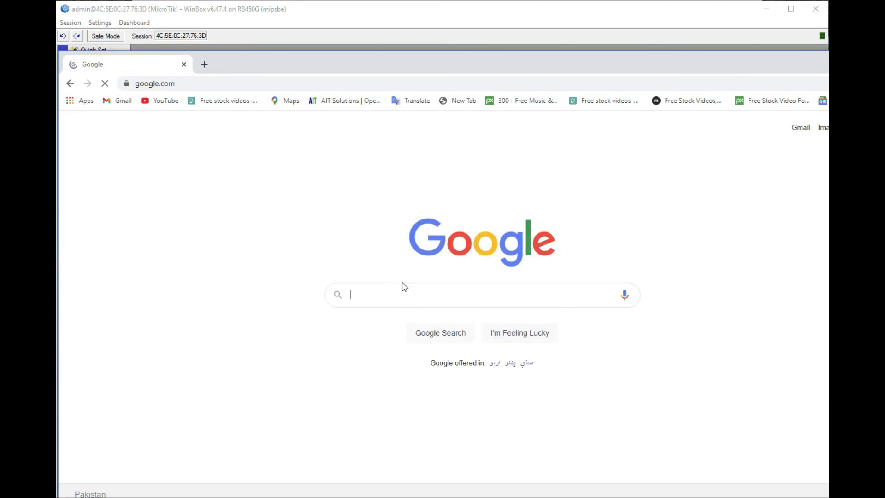
{"action": "left_click_drag", "start_coordinate": [731, 71], "coordinate": [480, 133]}
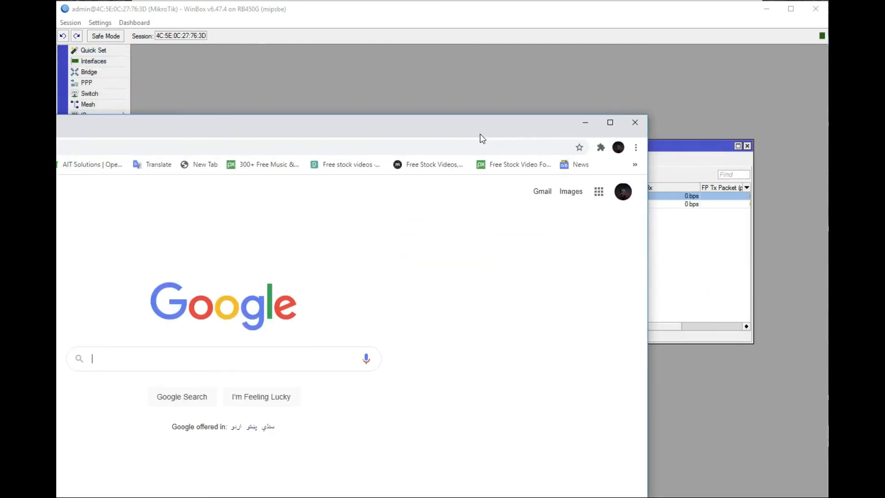
{"action": "left_click", "coordinate": [635, 122]}
Step: Move the PPP window fully into view, close it, and bring up the IP menu
{"action": "left_click_drag", "start_coordinate": [530, 148], "coordinate": [615, 99]}
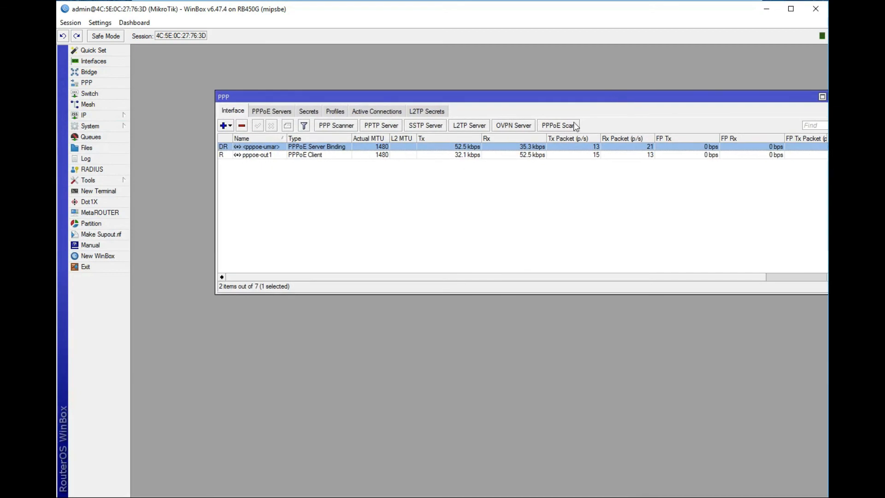
{"action": "left_click_drag", "start_coordinate": [463, 97], "coordinate": [362, 115]}
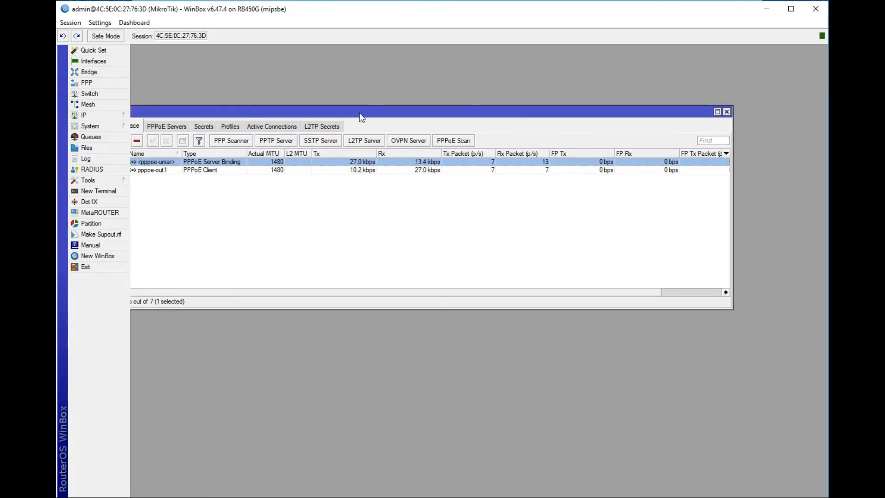
{"action": "left_click_drag", "start_coordinate": [438, 116], "coordinate": [516, 121]}
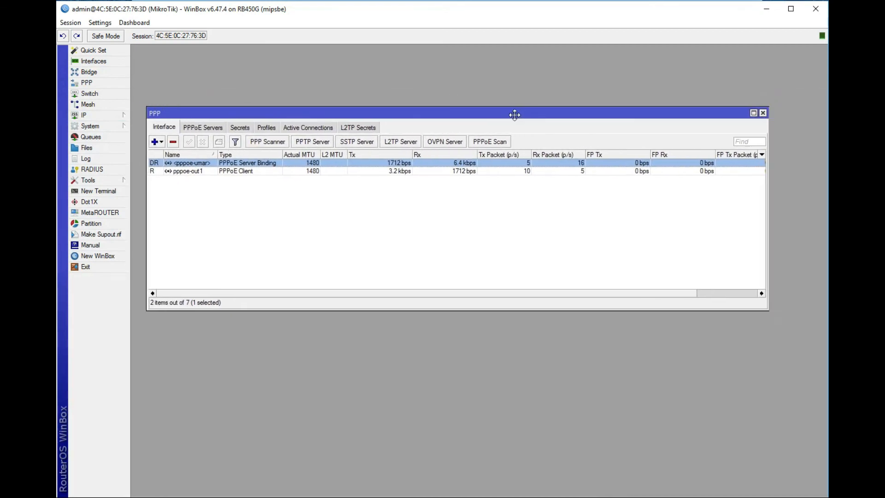
{"action": "left_click", "coordinate": [758, 113]}
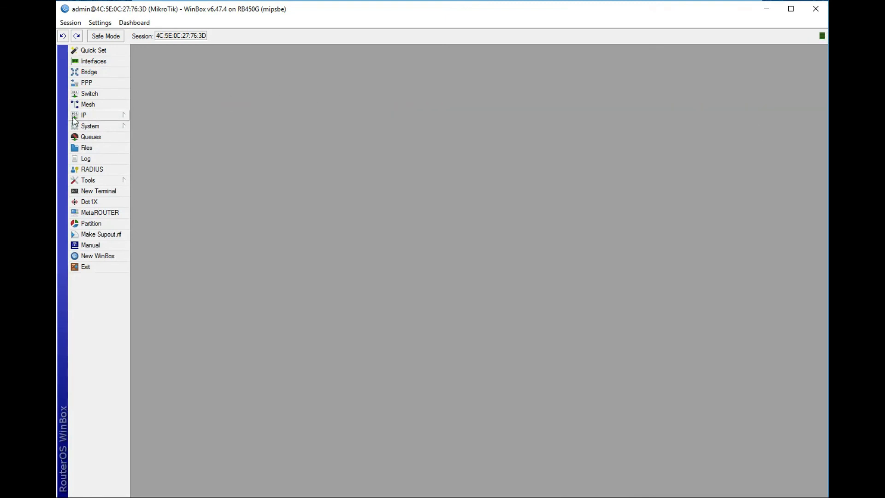
{"action": "left_click", "coordinate": [88, 116]}
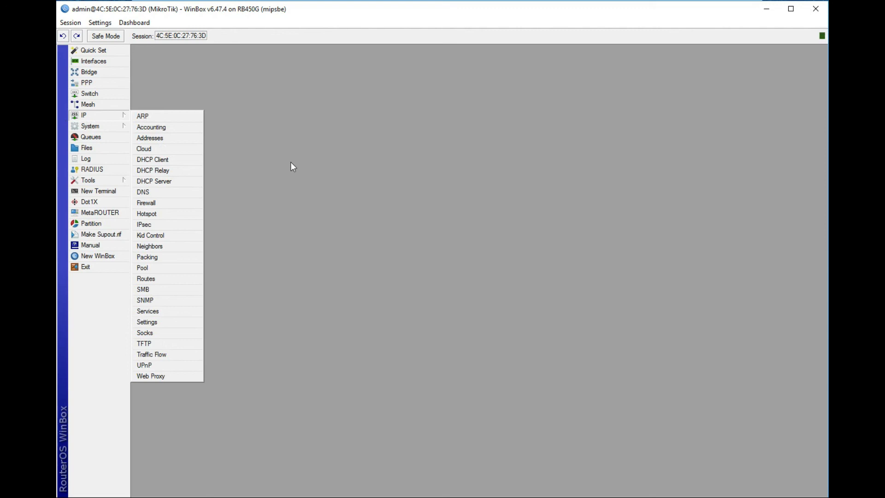